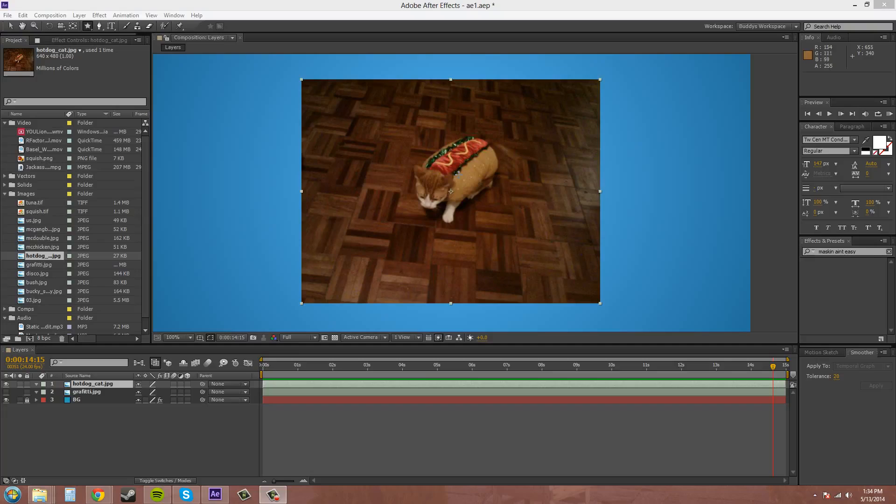
Mask the hotdog_cat.jpg layer with a star shape drawn around the cat
{"action": "left_click", "coordinate": [87, 26]}
{"action": "left_click_drag", "start_coordinate": [456, 175], "coordinate": [556, 171]}
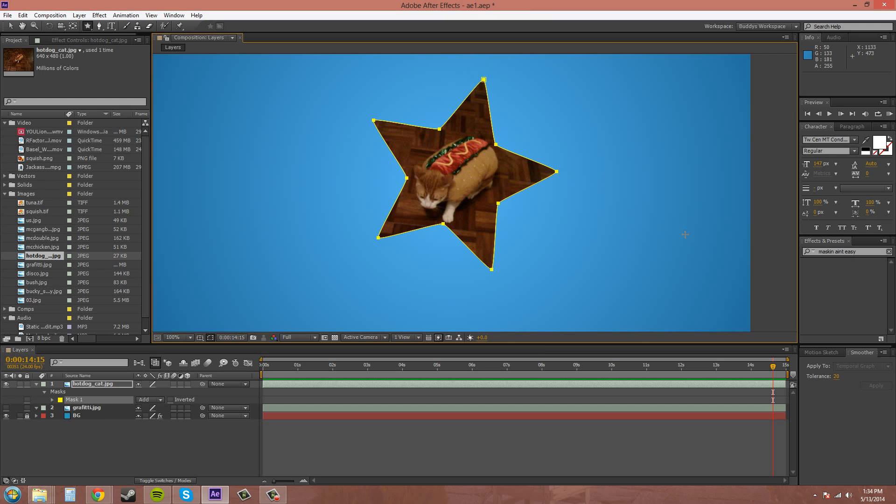
{"action": "left_click", "coordinate": [10, 26]}
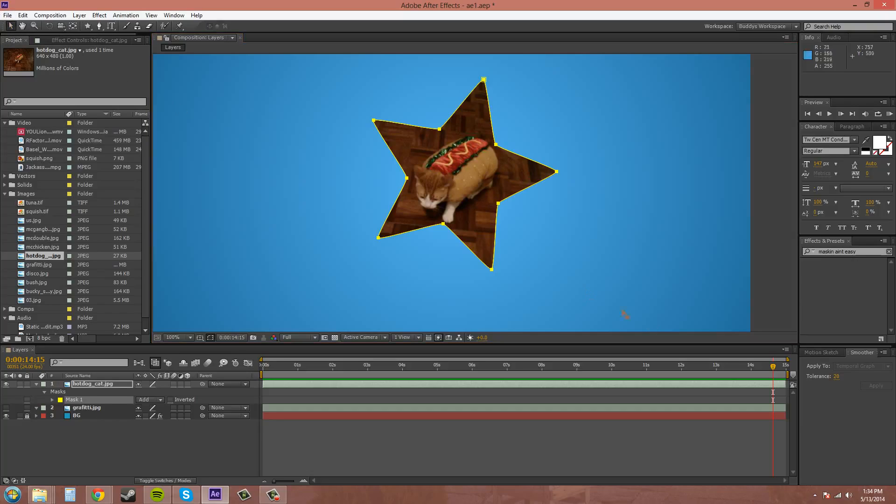
Reveal all mask properties of the hotdog_cat.jpg layer in the timeline
{"action": "left_click", "coordinate": [89, 386]}
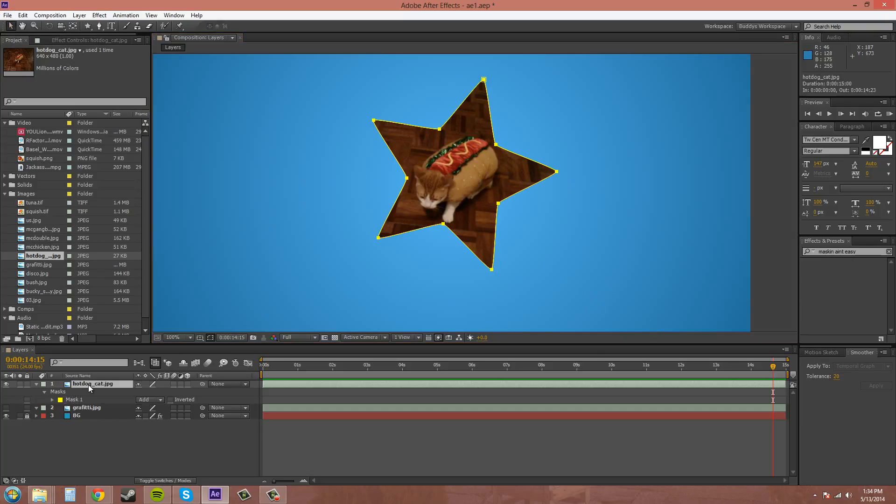
{"action": "left_click", "coordinate": [53, 401]}
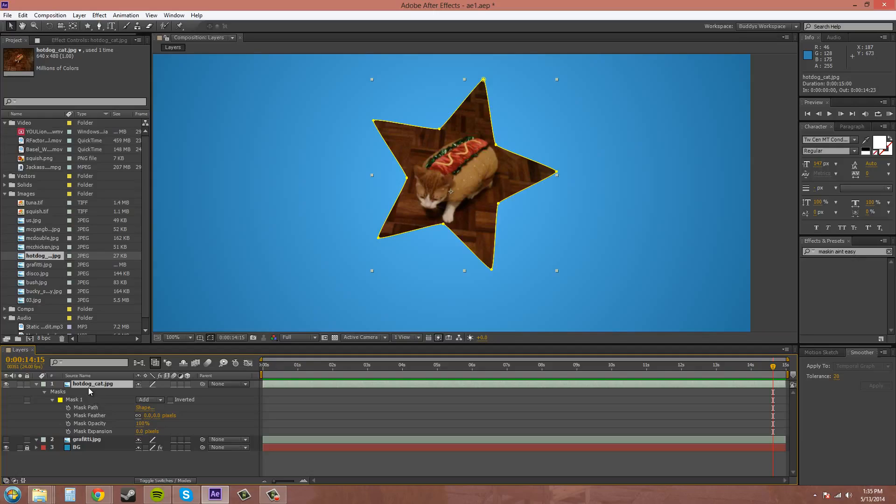
{"action": "key", "text": "m"}
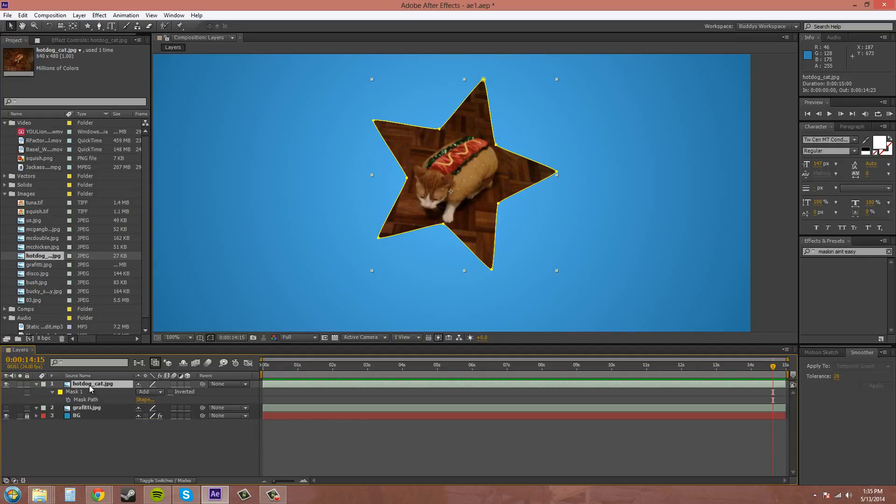
{"action": "key", "text": "m"}
{"action": "key", "text": "m"}
{"action": "key", "text": "m"}
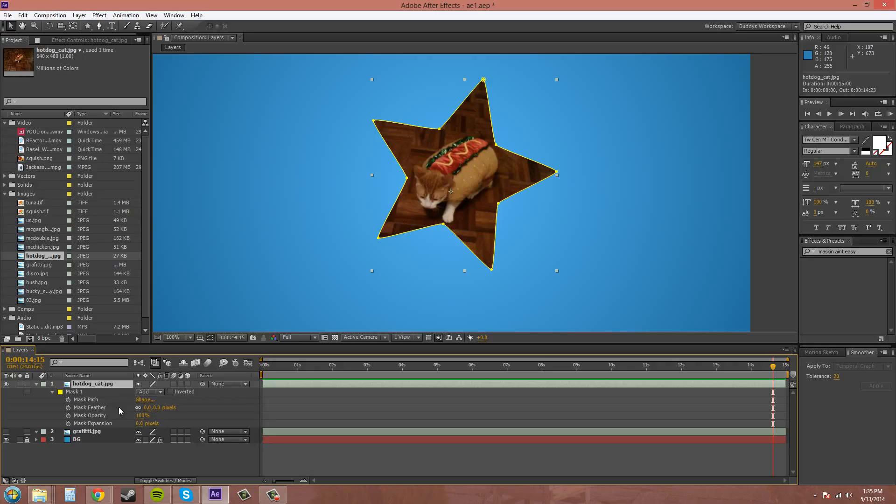
Try animating Mask Path with a keyframe at 0:00:14:15 and the star shifted left at 0:00:13:00, and undo the animation
{"action": "left_click", "coordinate": [86, 400]}
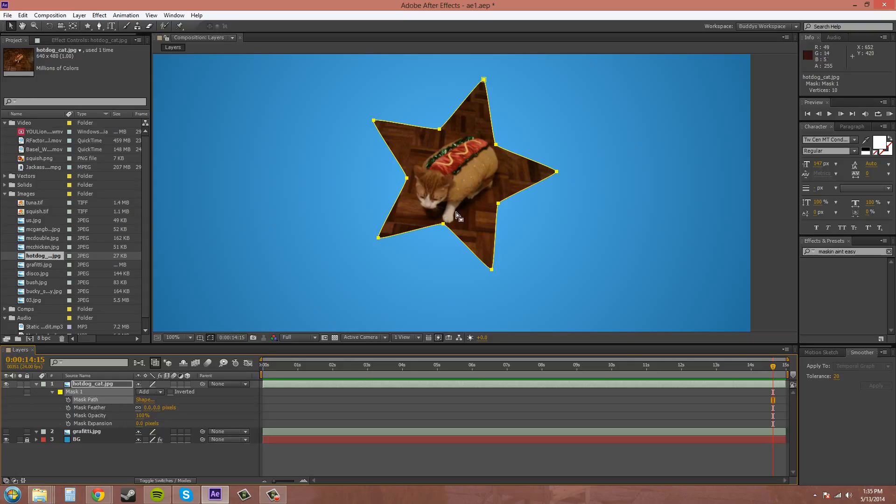
{"action": "left_click", "coordinate": [69, 401]}
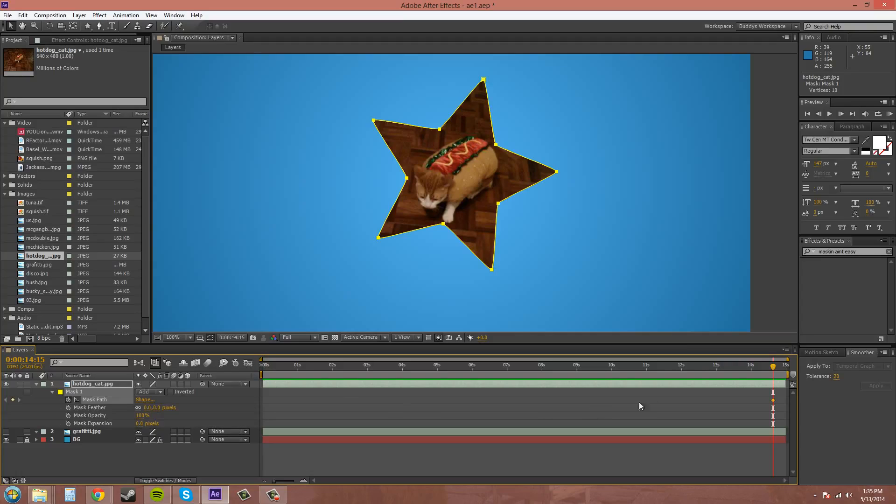
{"action": "left_click_drag", "start_coordinate": [774, 367], "coordinate": [718, 376]}
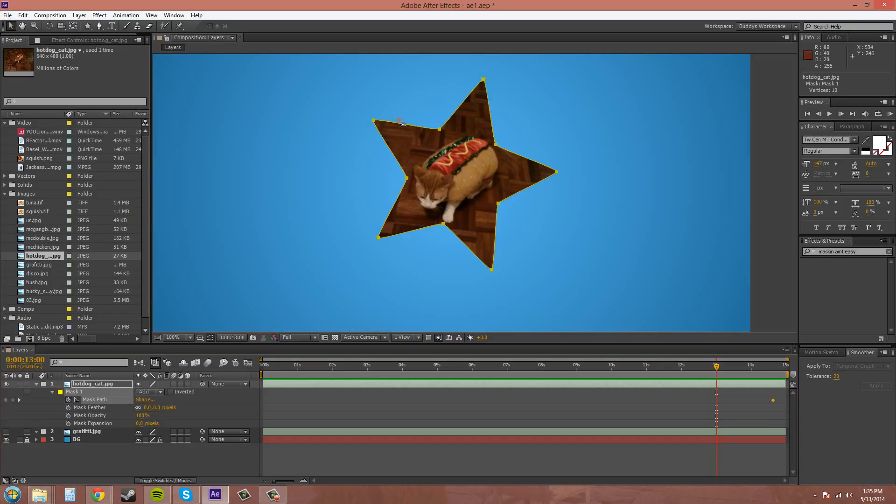
{"action": "left_click", "coordinate": [89, 394]}
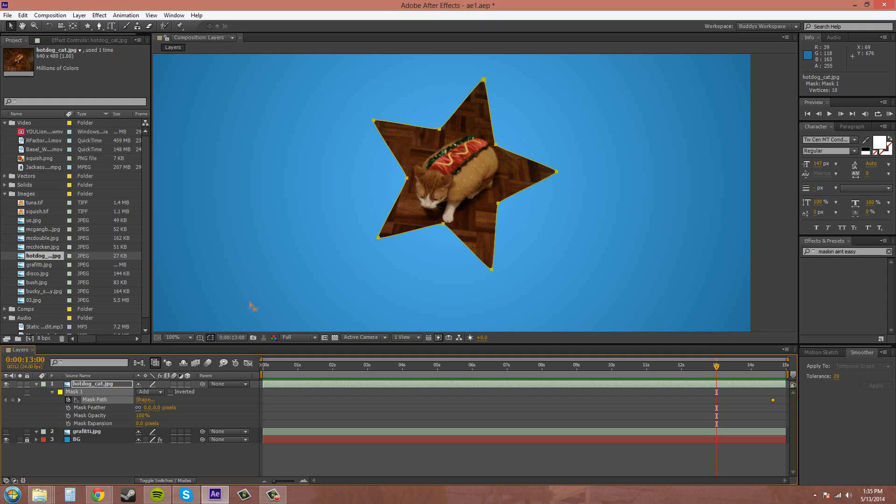
{"action": "left_click_drag", "start_coordinate": [499, 205], "coordinate": [317, 213]}
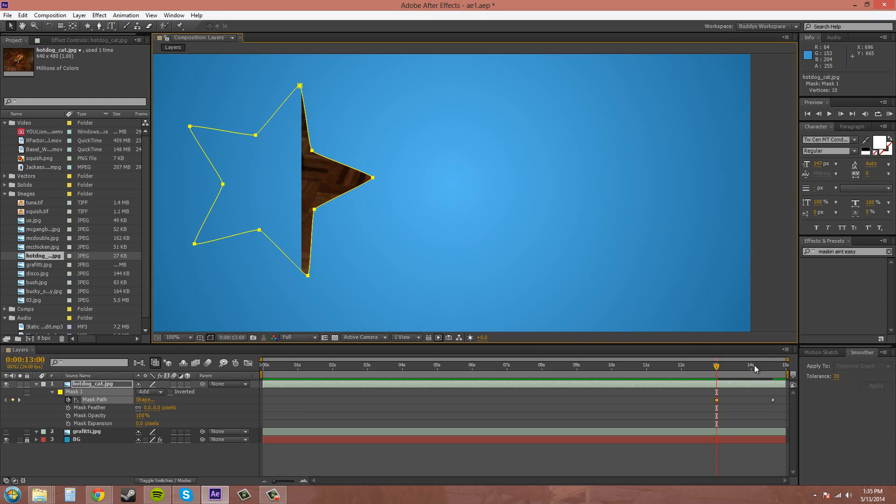
{"action": "left_click_drag", "start_coordinate": [717, 367], "coordinate": [757, 367]}
{"action": "key", "text": "ctrl+z"}
{"action": "key", "text": "ctrl+z"}
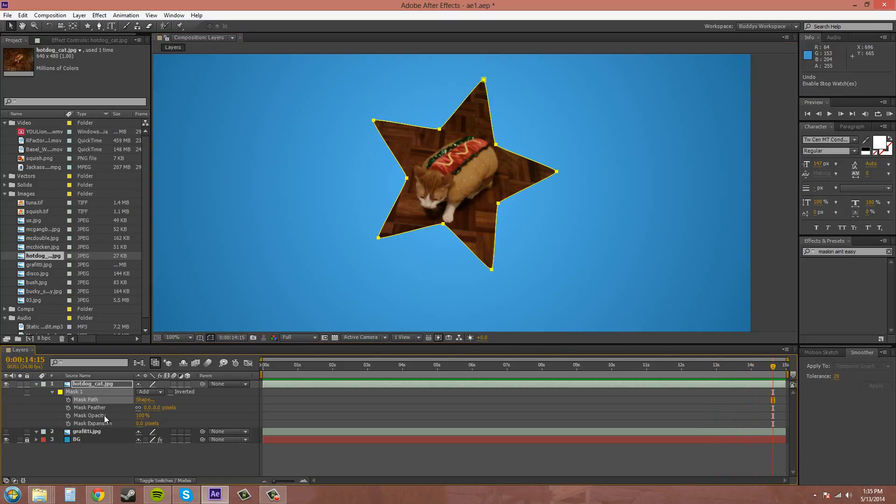
Try a Mask Feather of 84 pixels on the star mask and undo it
{"action": "left_click", "coordinate": [99, 408]}
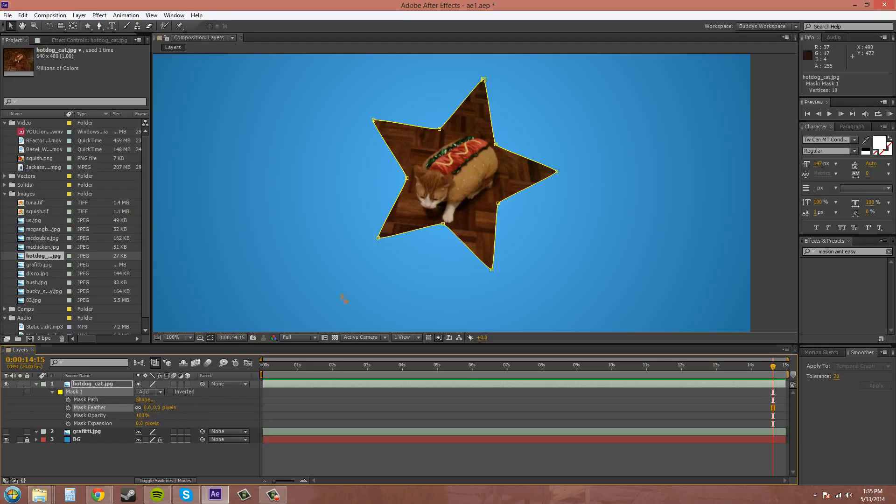
{"action": "left_click_drag", "start_coordinate": [159, 408], "coordinate": [197, 407]}
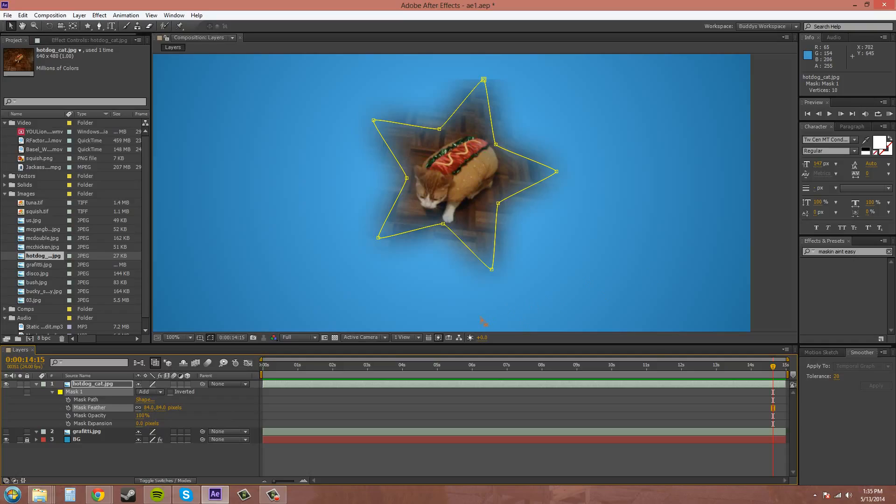
{"action": "key", "text": "ctrl+z"}
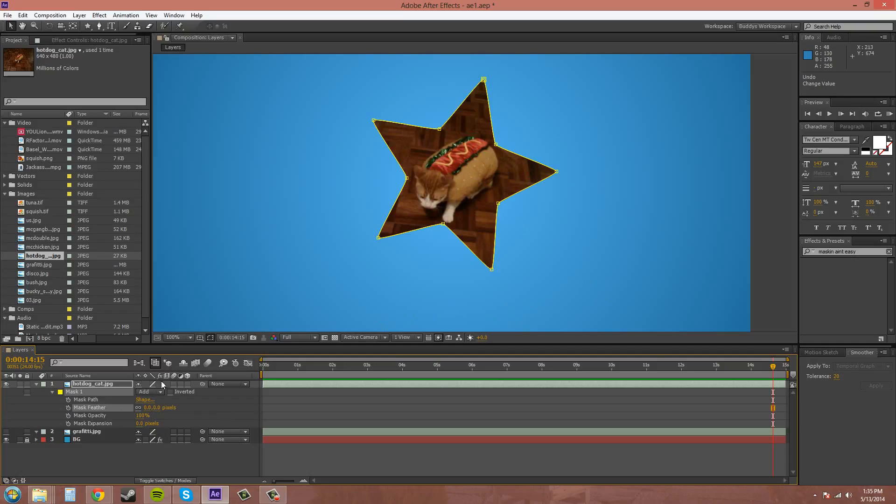
Set the star mask's Mask Opacity to 0% and bring it back to 100%
{"action": "left_click", "coordinate": [143, 415]}
{"action": "type", "text": "0"}
{"action": "key", "text": "Return"}
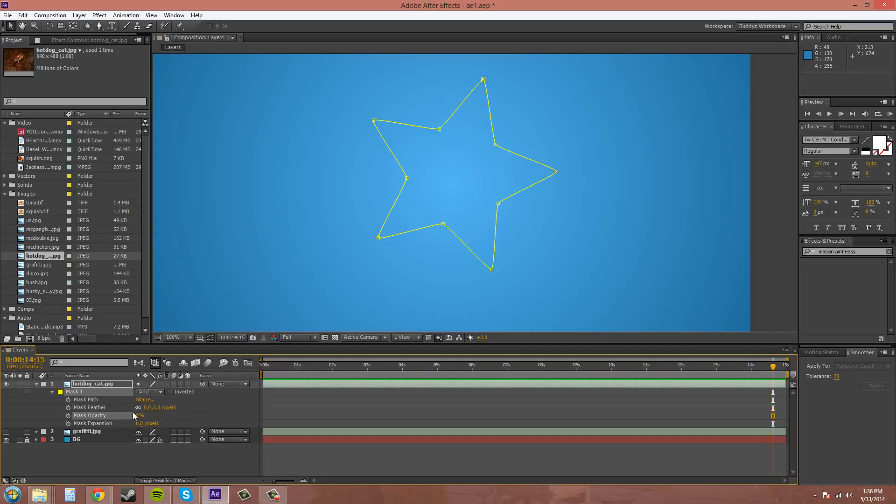
{"action": "left_click_drag", "start_coordinate": [139, 415], "coordinate": [218, 415]}
{"action": "left_click", "coordinate": [189, 416]}
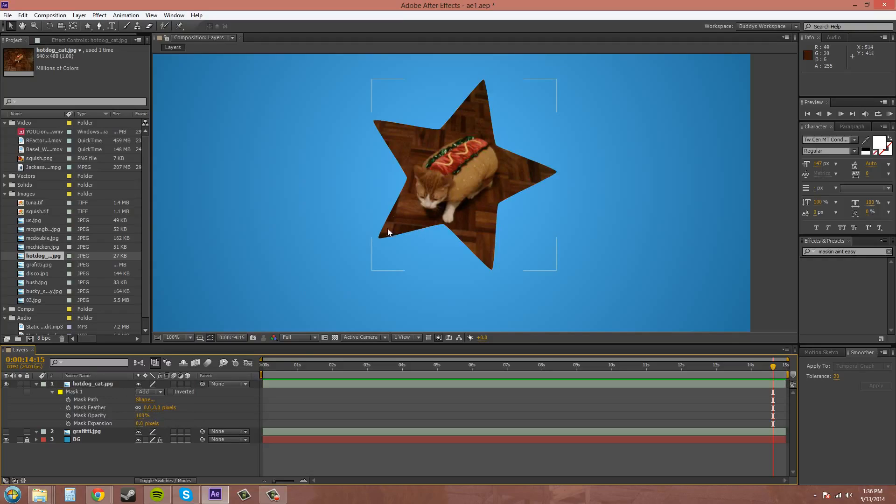
Try a Mask Expansion of 25 pixels on the star mask and undo it
{"action": "left_click_drag", "start_coordinate": [139, 425], "coordinate": [152, 423]}
{"action": "left_click", "coordinate": [473, 381]}
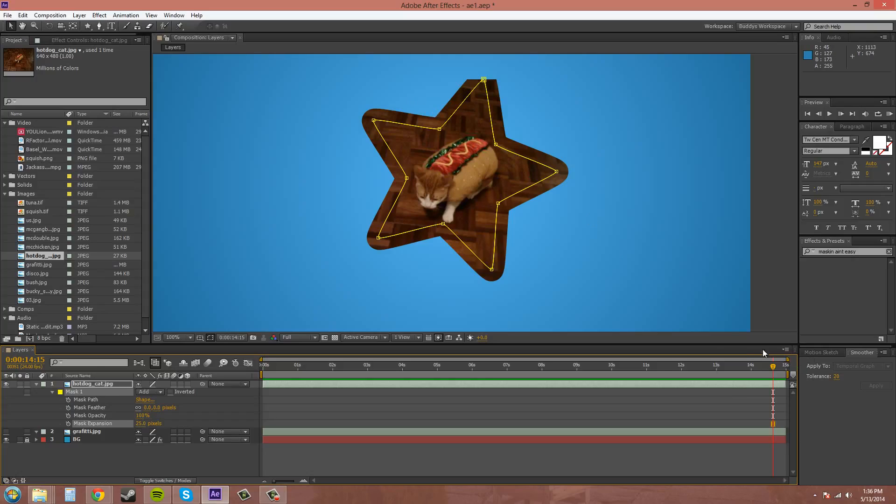
{"action": "key", "text": "ctrl+z"}
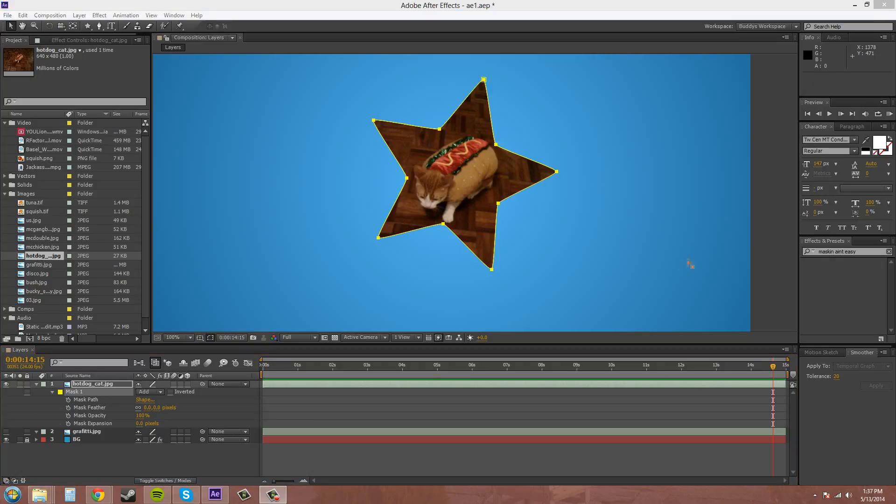
Collapse the hotdog_cat.jpg layer, and show its Mask Path and Mask Feather individually before expanding Mask 1's properties
{"action": "left_click", "coordinate": [37, 385]}
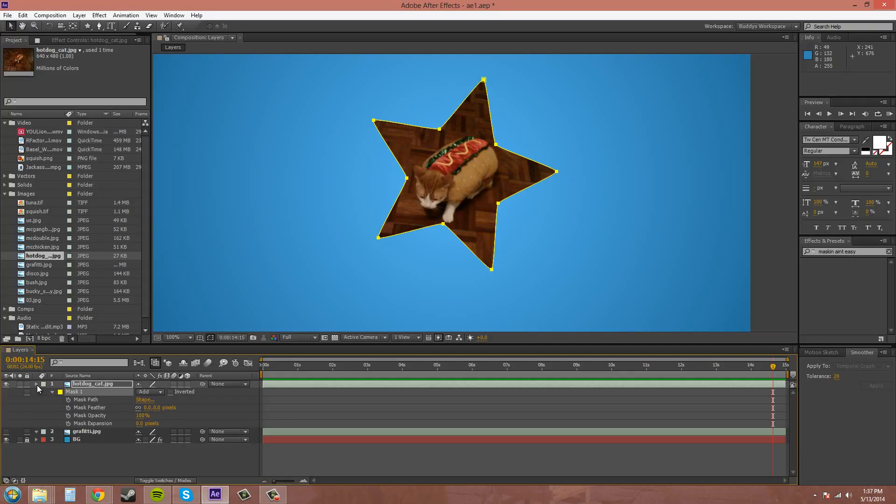
{"action": "left_click", "coordinate": [94, 386]}
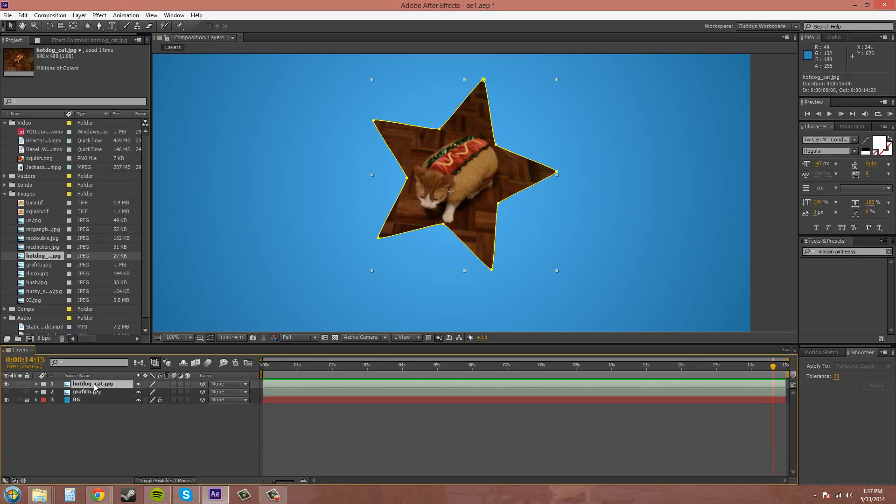
{"action": "key", "text": "m"}
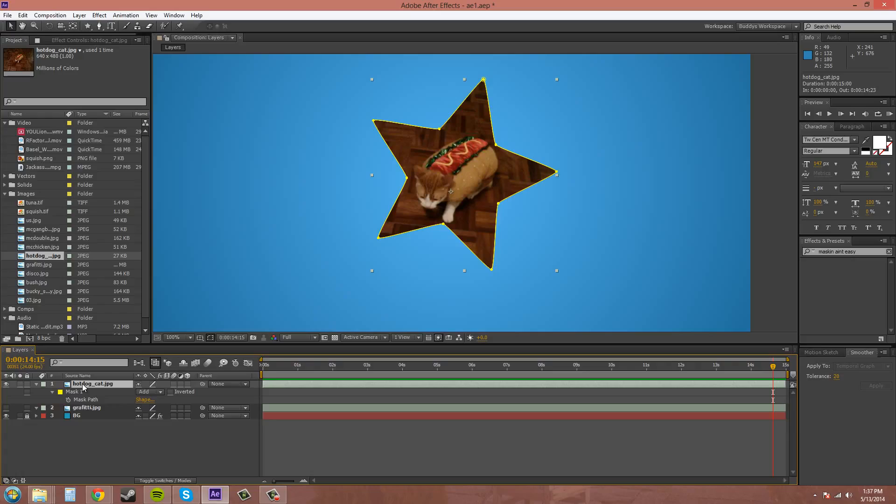
{"action": "key", "text": "f"}
{"action": "left_click", "coordinate": [52, 392]}
{"action": "left_click", "coordinate": [52, 392]}
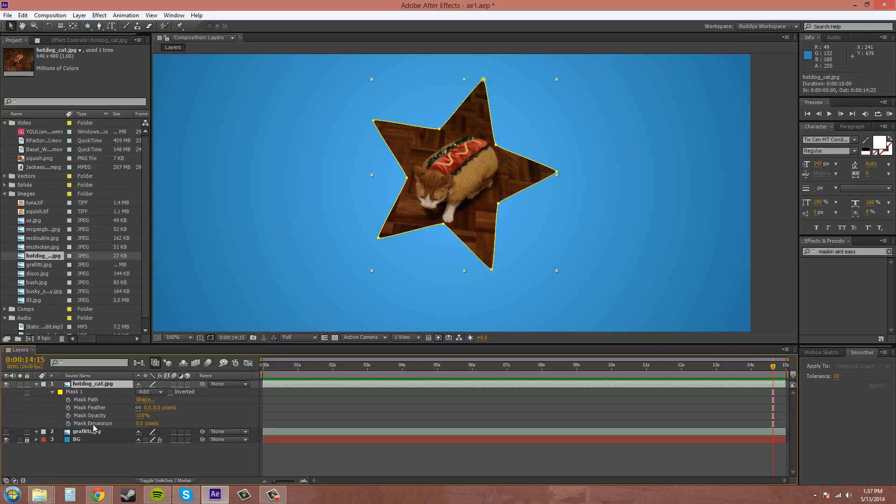
Show only the hotdog_cat.jpg layer's Opacity, followed by only its Mask Opacity
{"action": "left_click", "coordinate": [52, 392]}
{"action": "left_click", "coordinate": [70, 392]}
{"action": "left_click", "coordinate": [89, 387]}
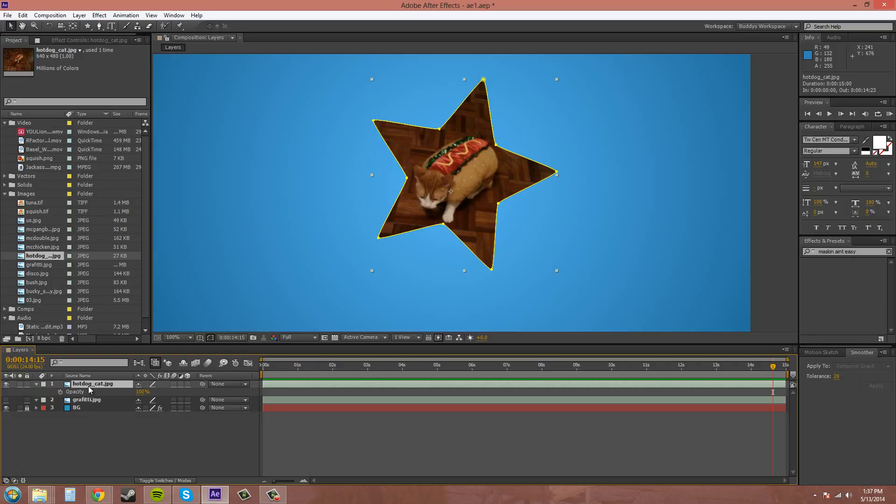
{"action": "key", "text": "t"}
{"action": "key", "text": "t"}
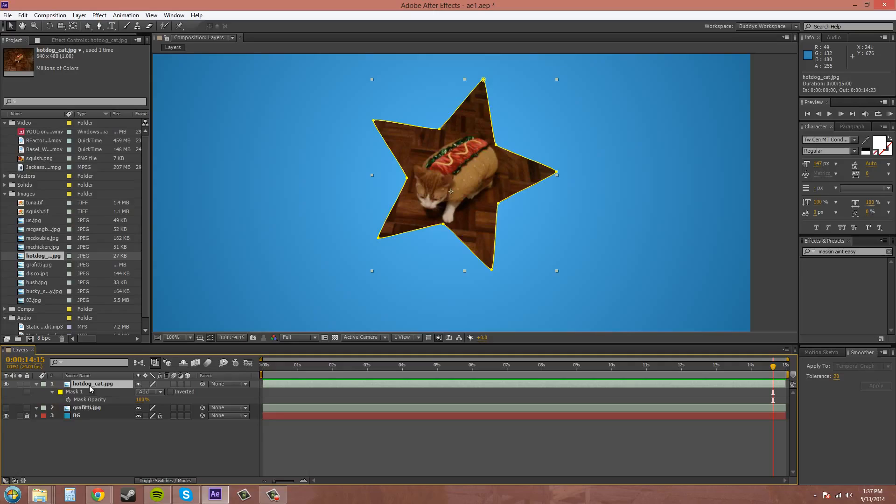
Display the full set of Mask 1 properties again under the hotdog_cat.jpg layer
{"action": "key", "text": "m"}
{"action": "key", "text": "m"}
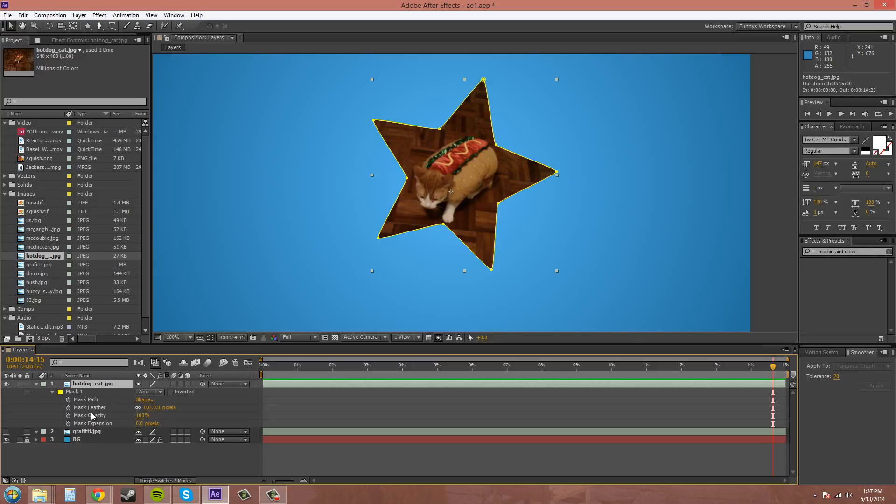
{"action": "key", "text": "F10"}
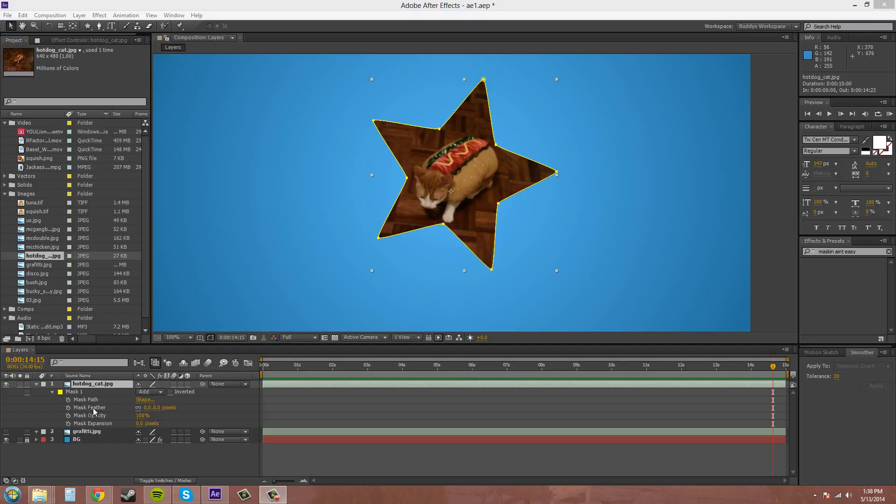
Reset the shape of Mask 1 to a rectangle through the Mask Path's Mask Shape settings
{"action": "left_click_drag", "start_coordinate": [142, 406], "coordinate": [142, 406]}
{"action": "left_click", "coordinate": [145, 400]}
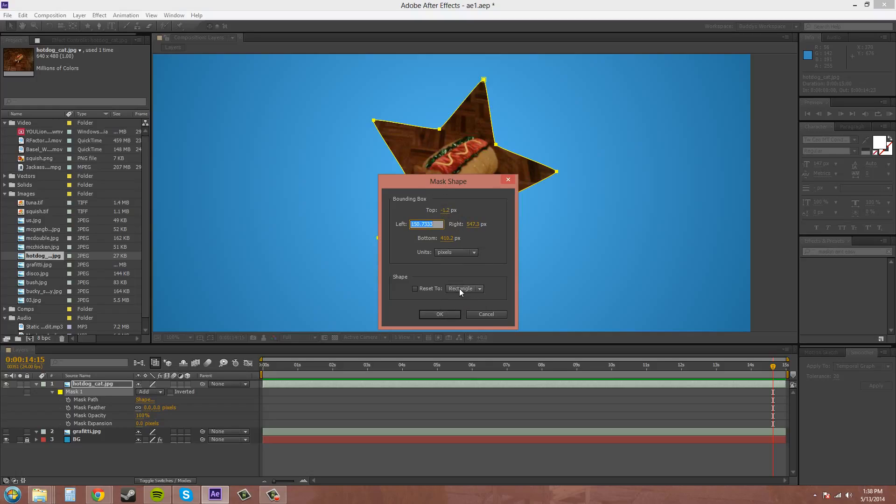
{"action": "left_click", "coordinate": [415, 289]}
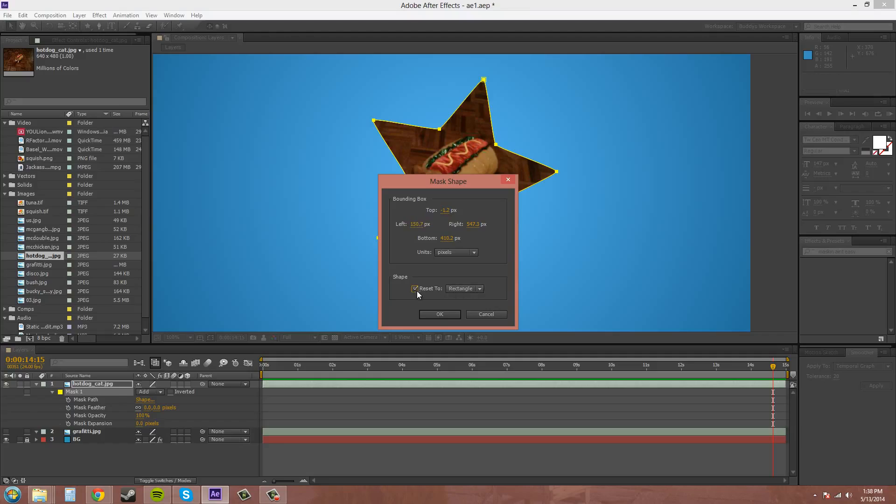
{"action": "left_click", "coordinate": [439, 315]}
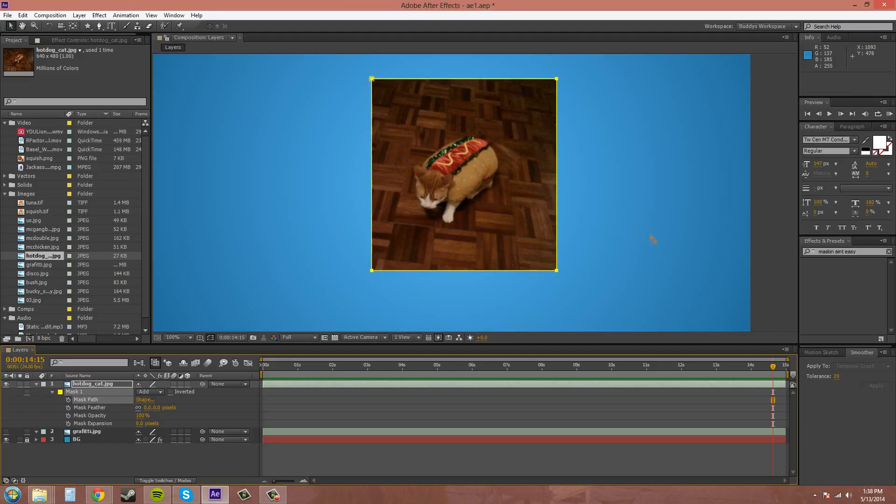